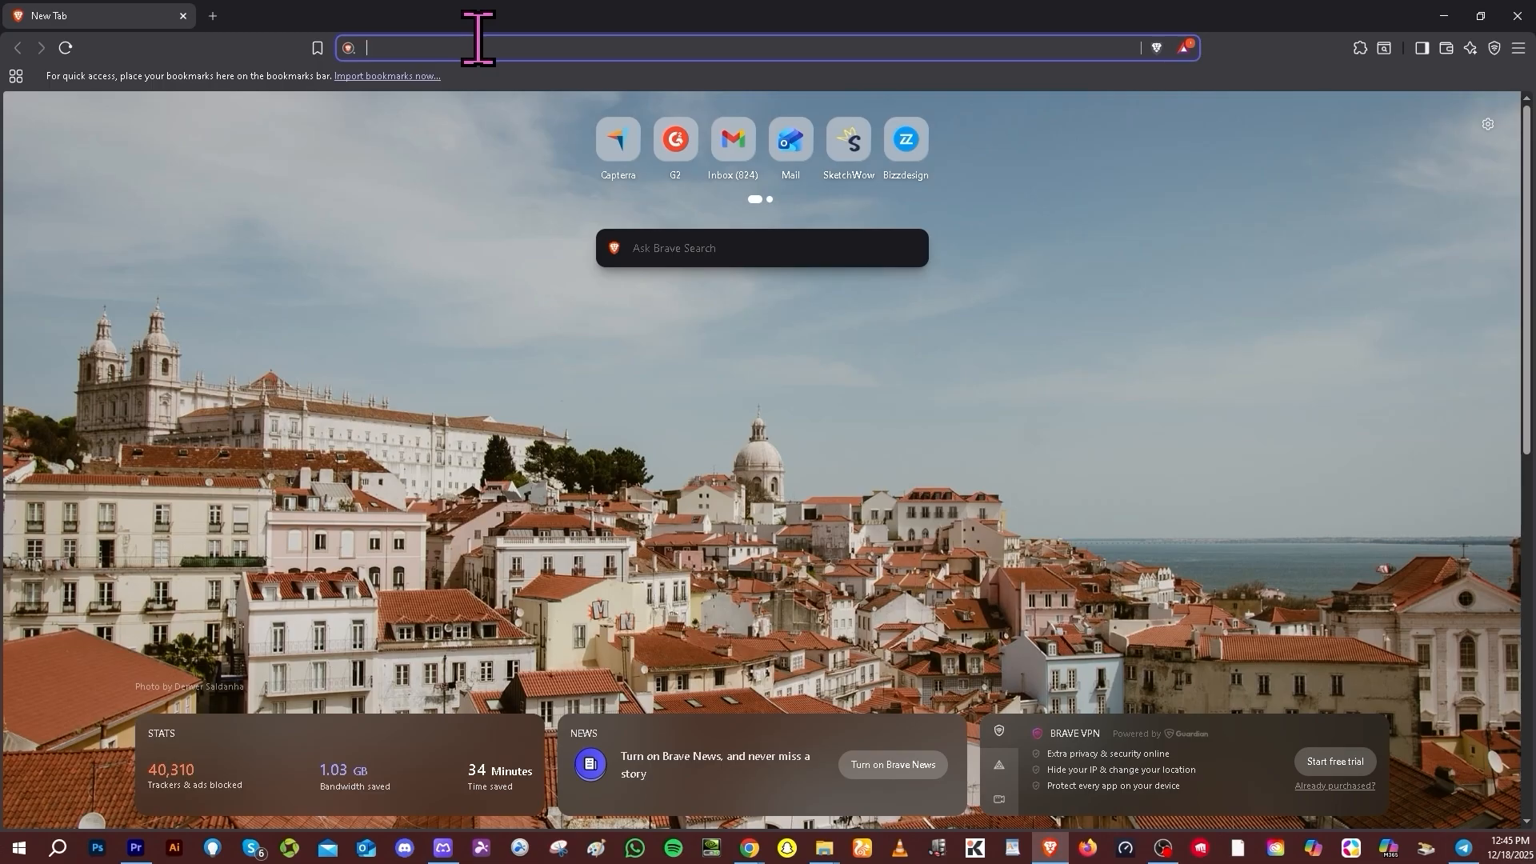
pyautogui.write('https://toolysto.com/legalzoom')
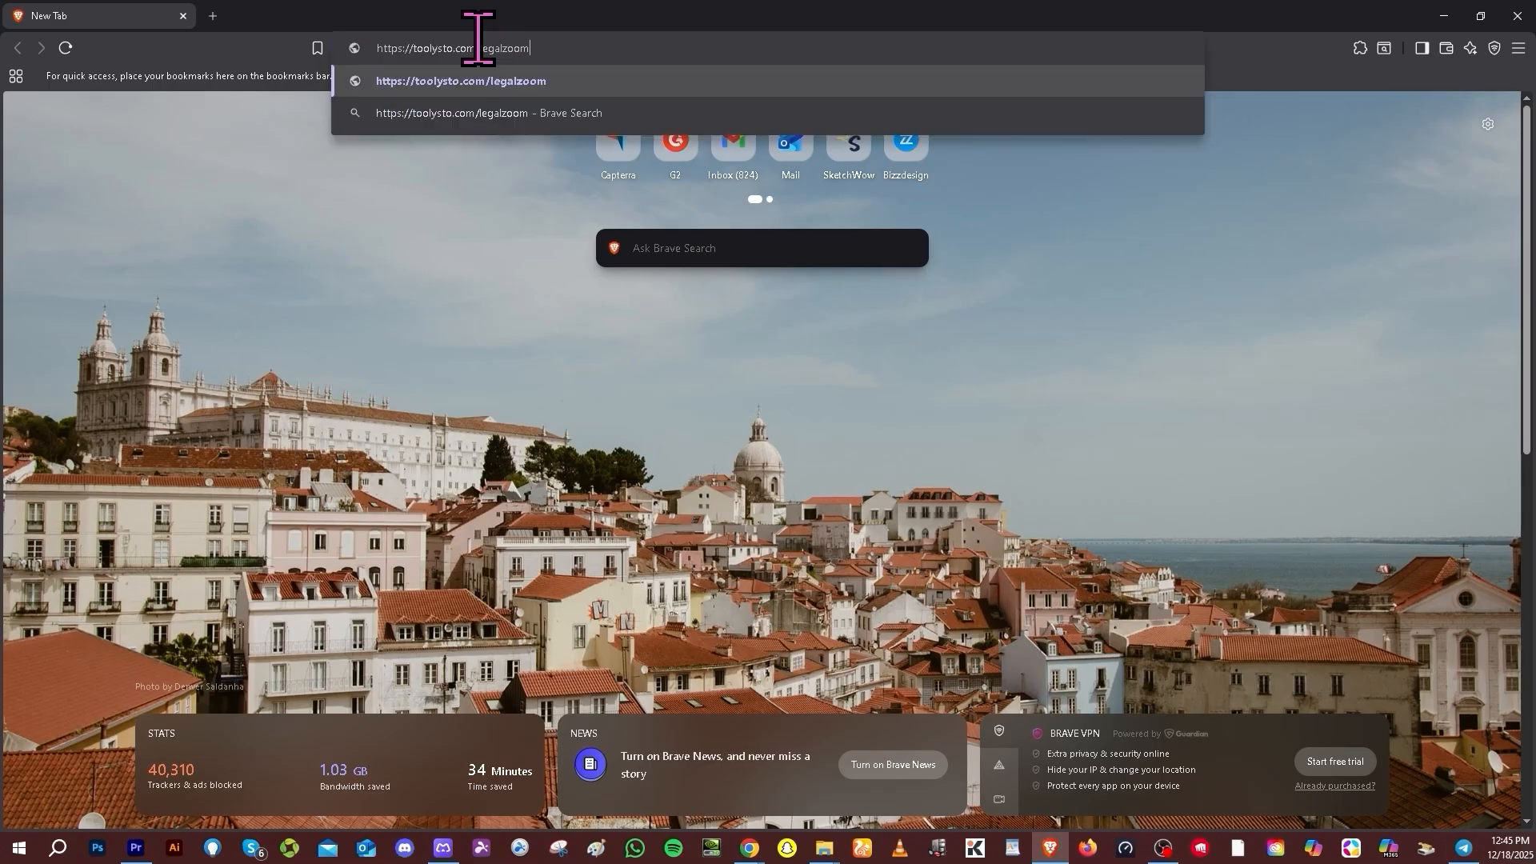
pyautogui.click(507, 83)
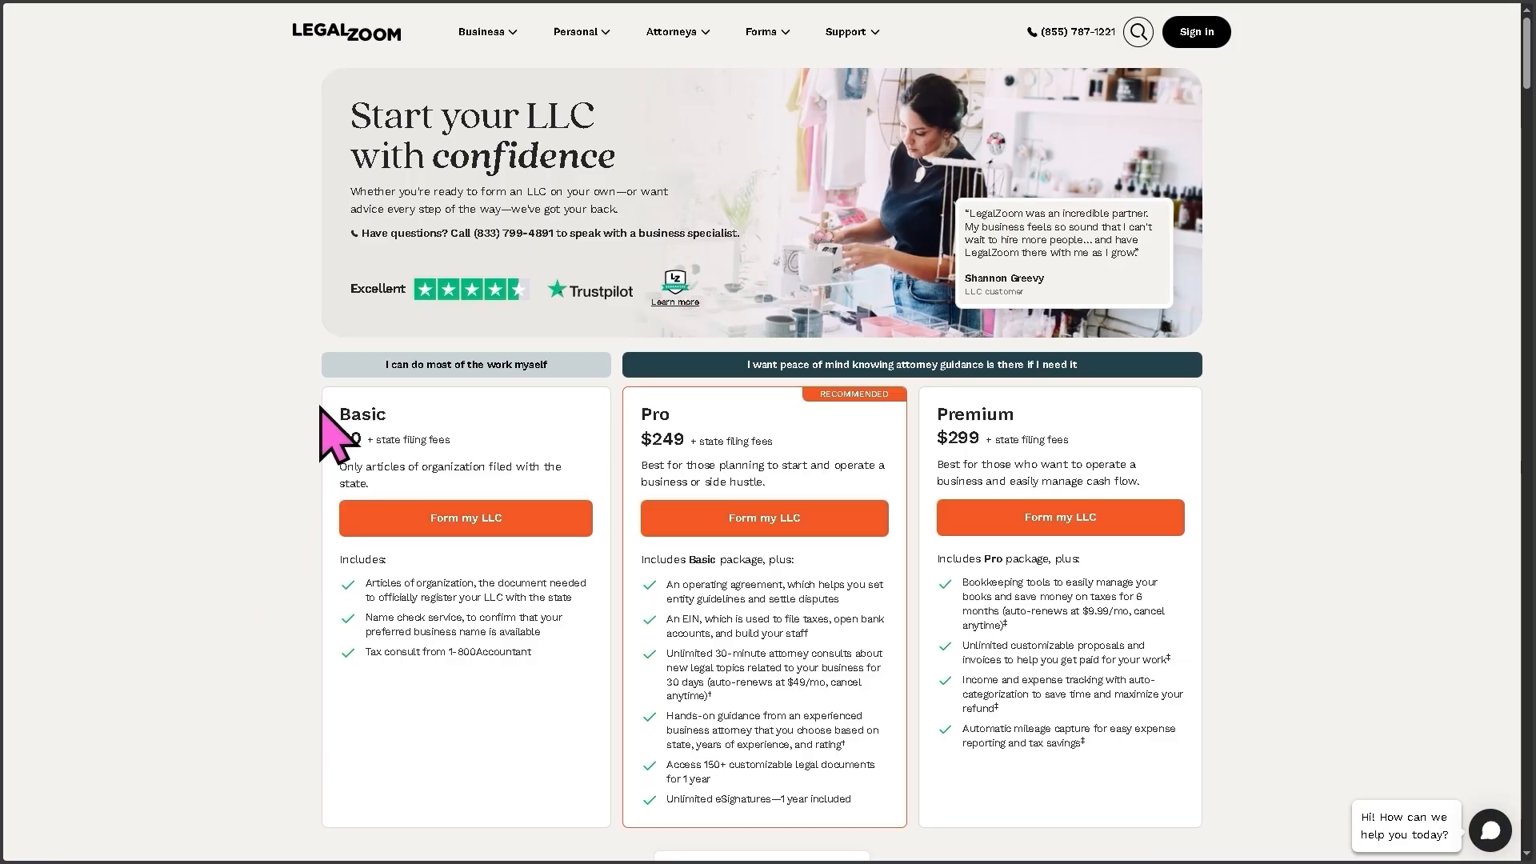
# - Compare the prices and included features of the Basic, Pro and Premium LLC packages
pyautogui.moveTo(336, 402); pyautogui.dragTo(397, 436)
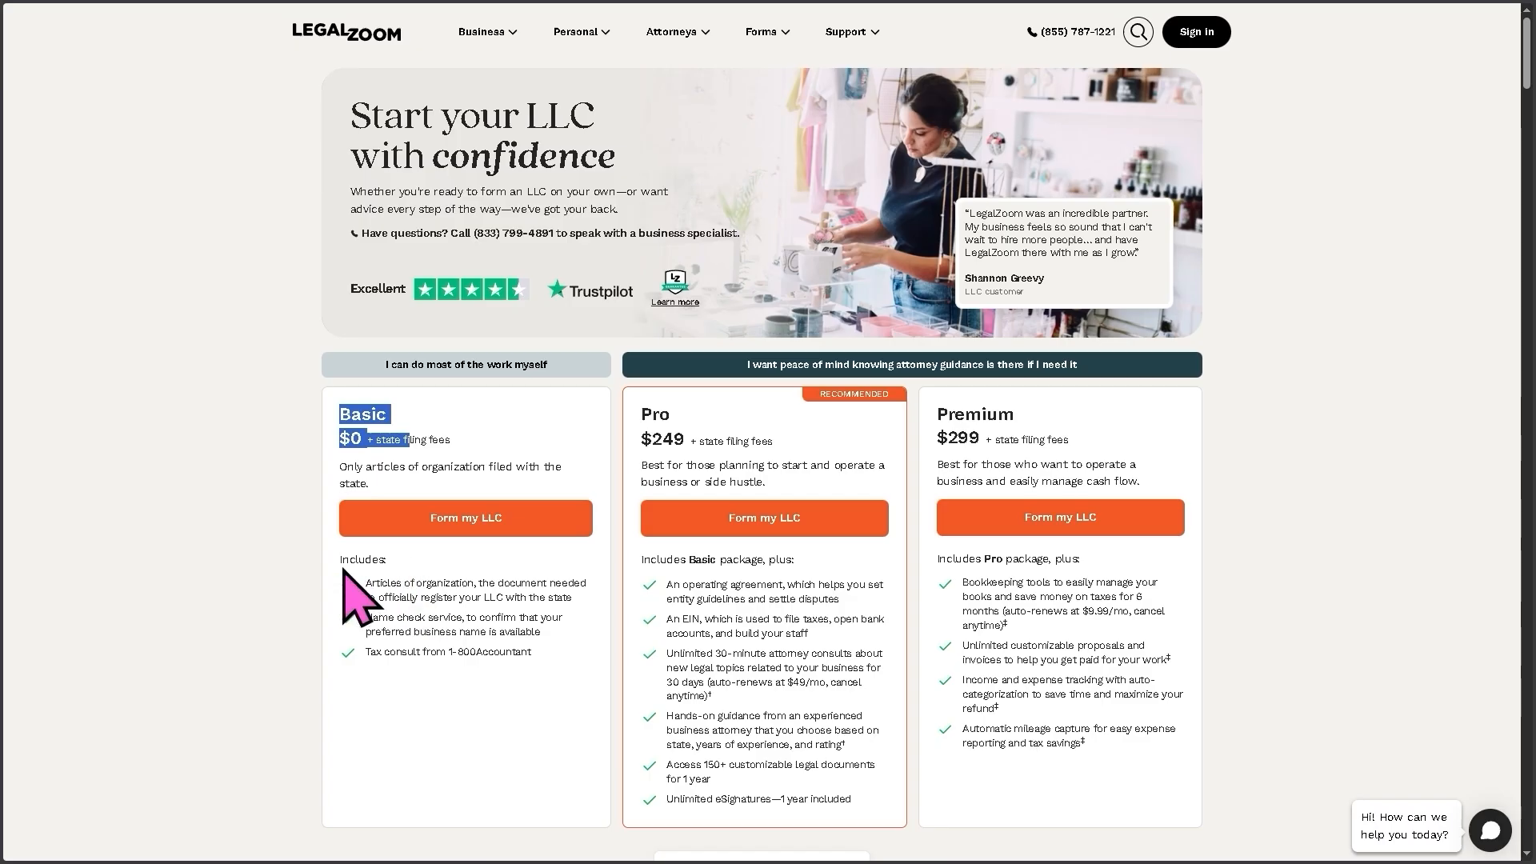
pyautogui.moveTo(336, 555); pyautogui.dragTo(532, 671)
pyautogui.click(506, 764)
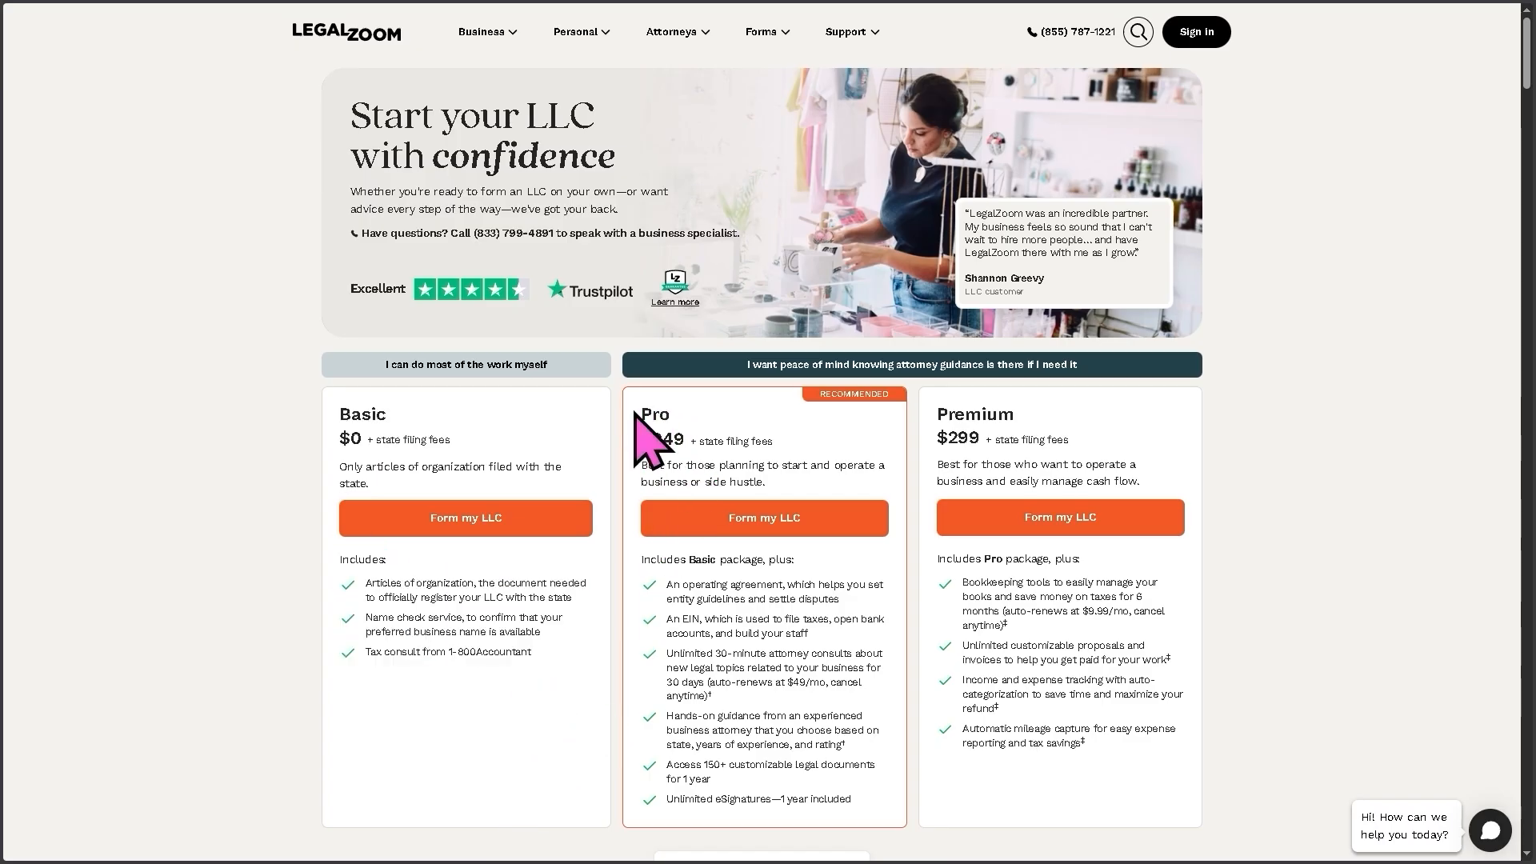
pyautogui.moveTo(636, 411); pyautogui.dragTo(770, 442)
pyautogui.moveTo(637, 560); pyautogui.dragTo(864, 804)
pyautogui.click(1125, 700)
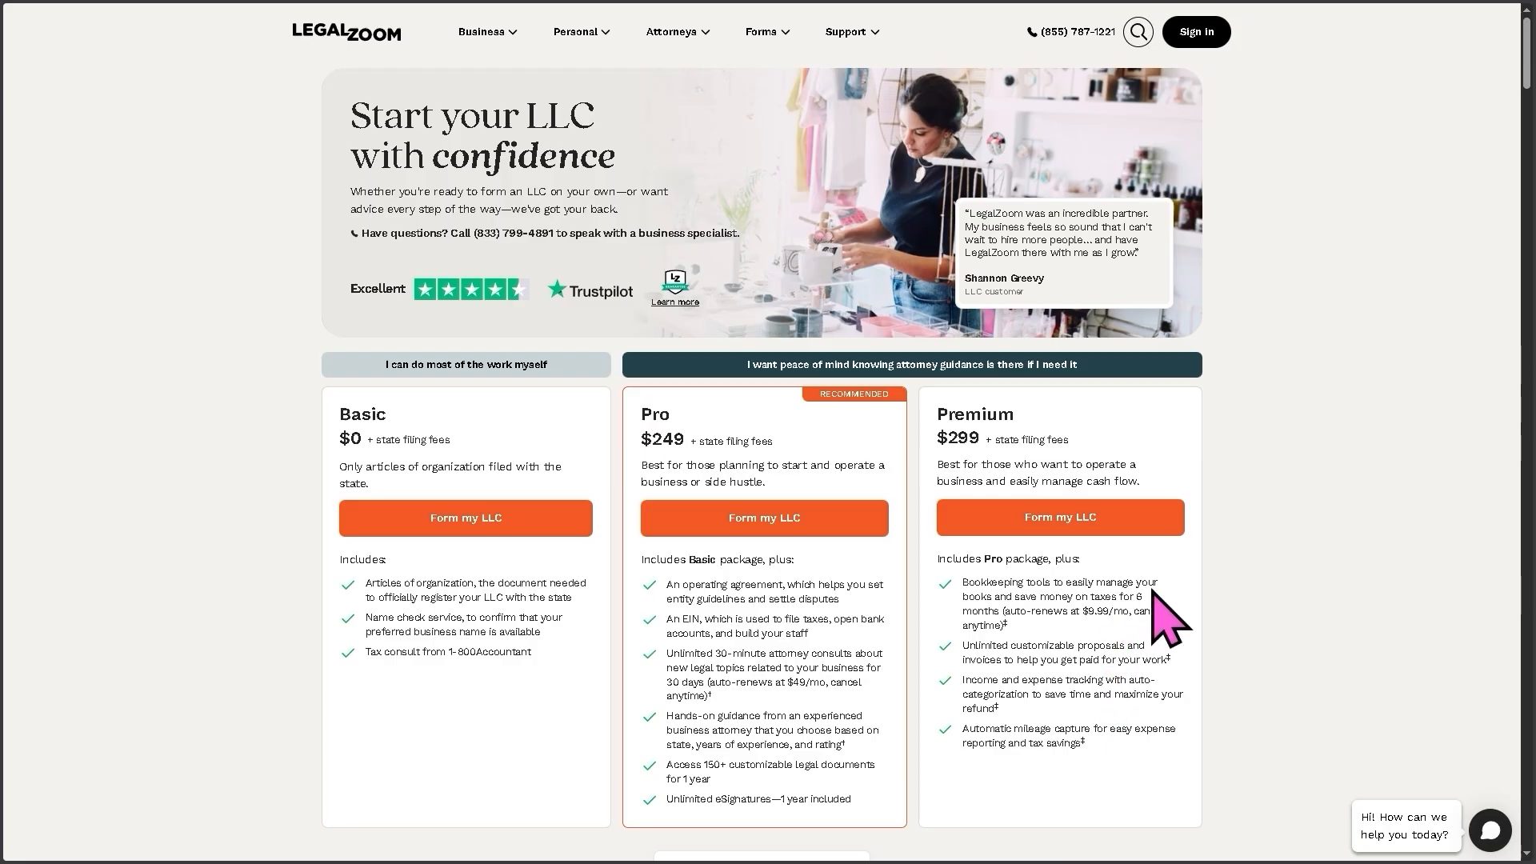
pyautogui.moveTo(947, 413); pyautogui.dragTo(1090, 473)
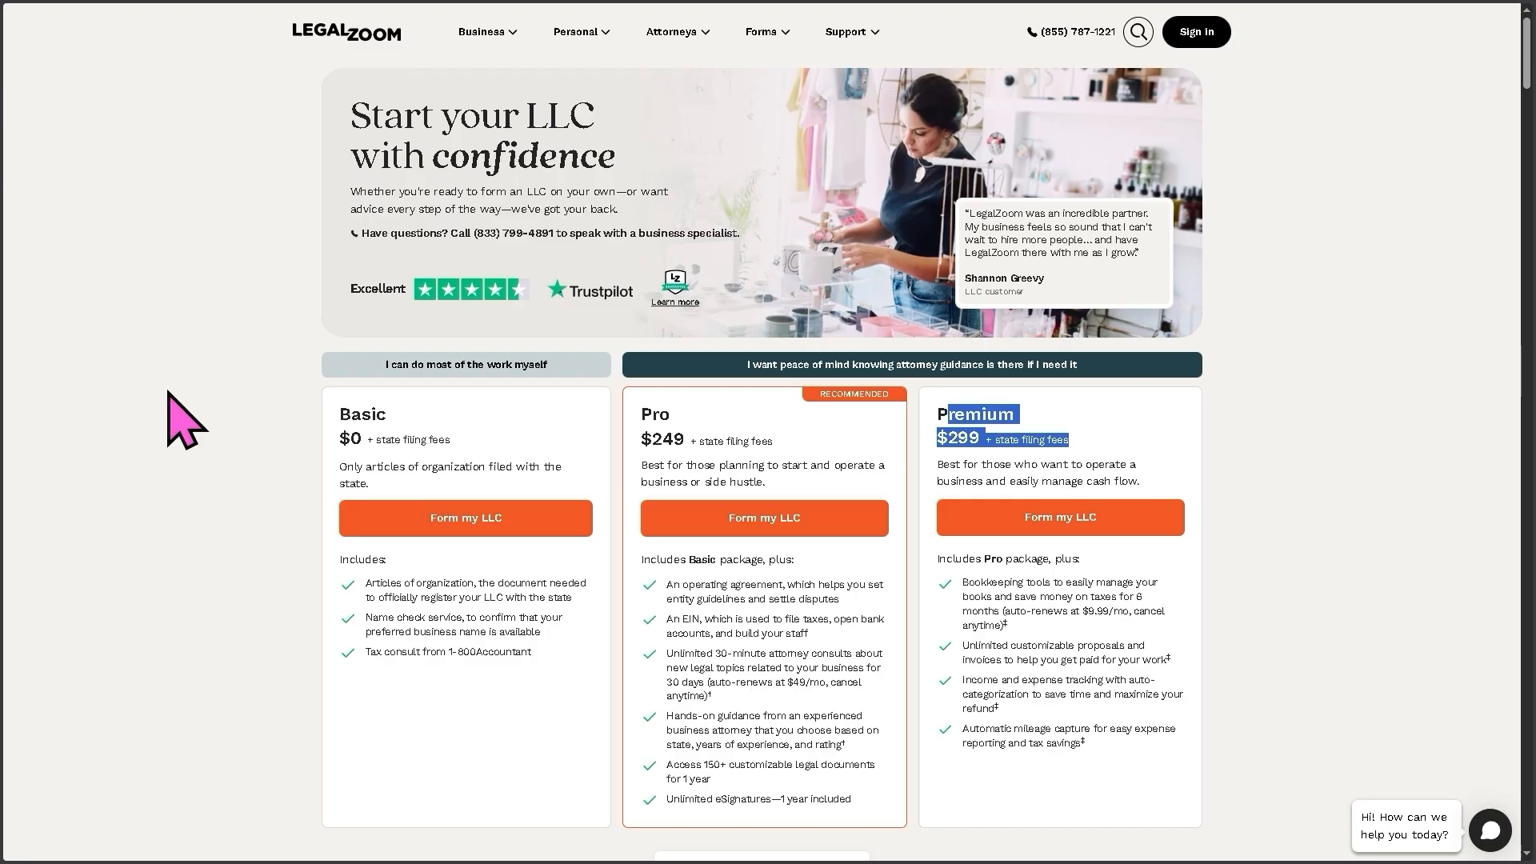
# - Start forming an LLC with the Basic package and submit "How to Start an LLC in California" as the business name
pyautogui.click(398, 516)
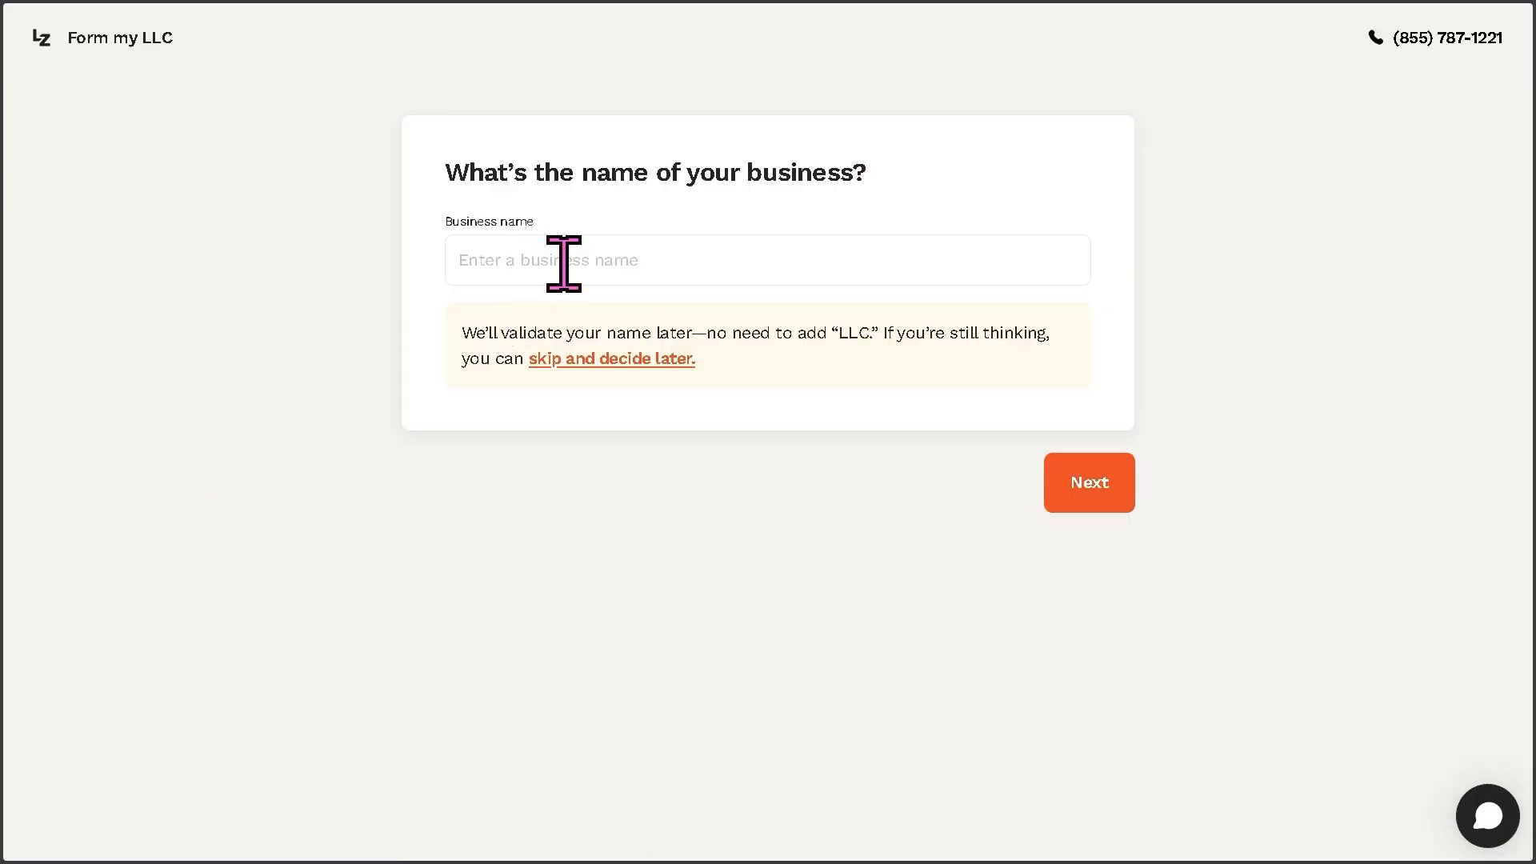
pyautogui.click(564, 260)
pyautogui.write('How to Start an LLC in California')
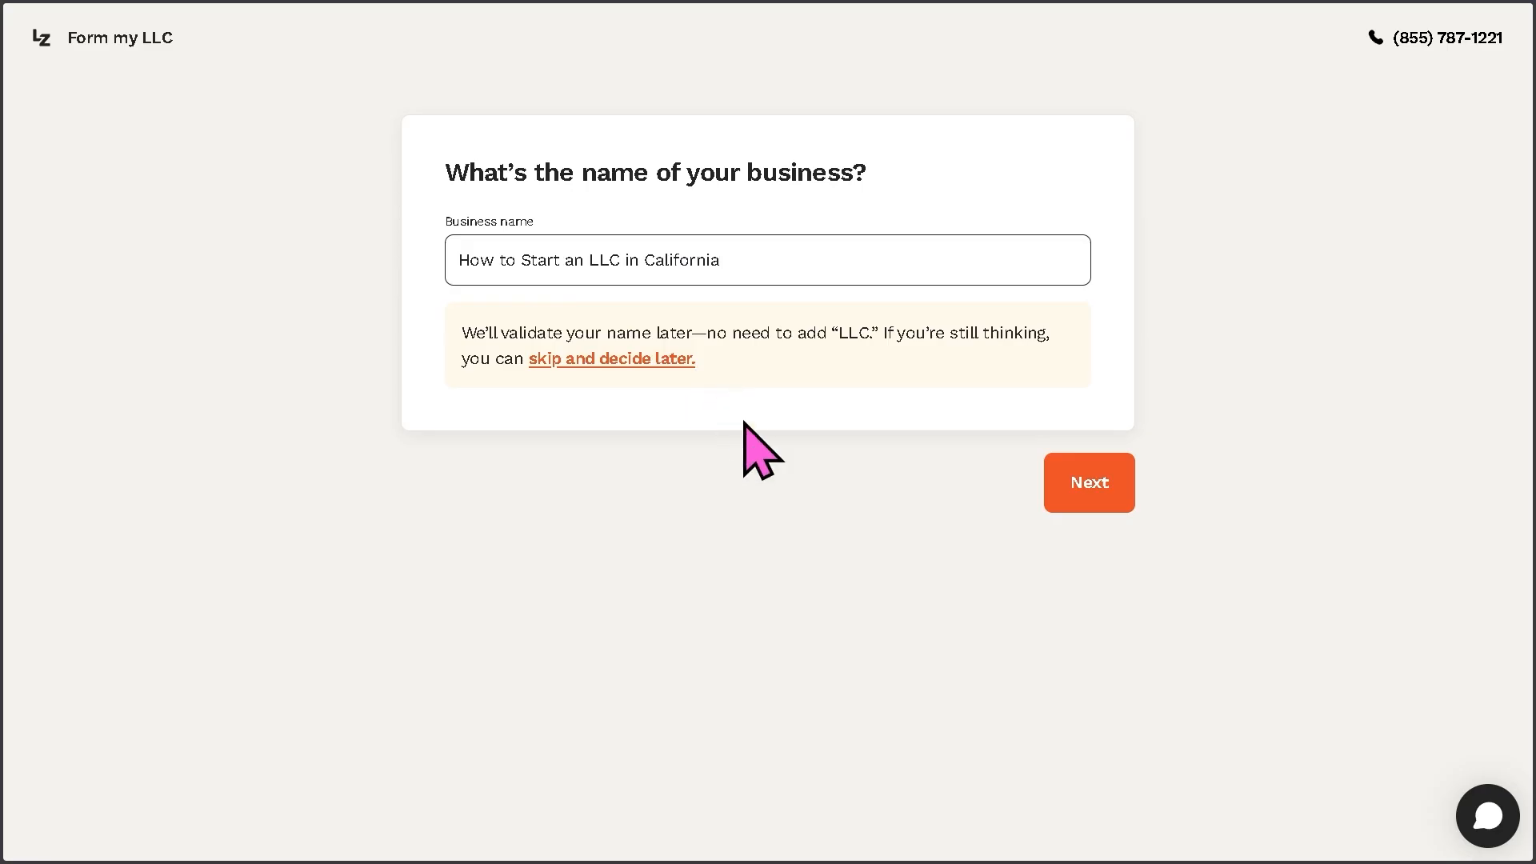
pyautogui.click(1090, 488)
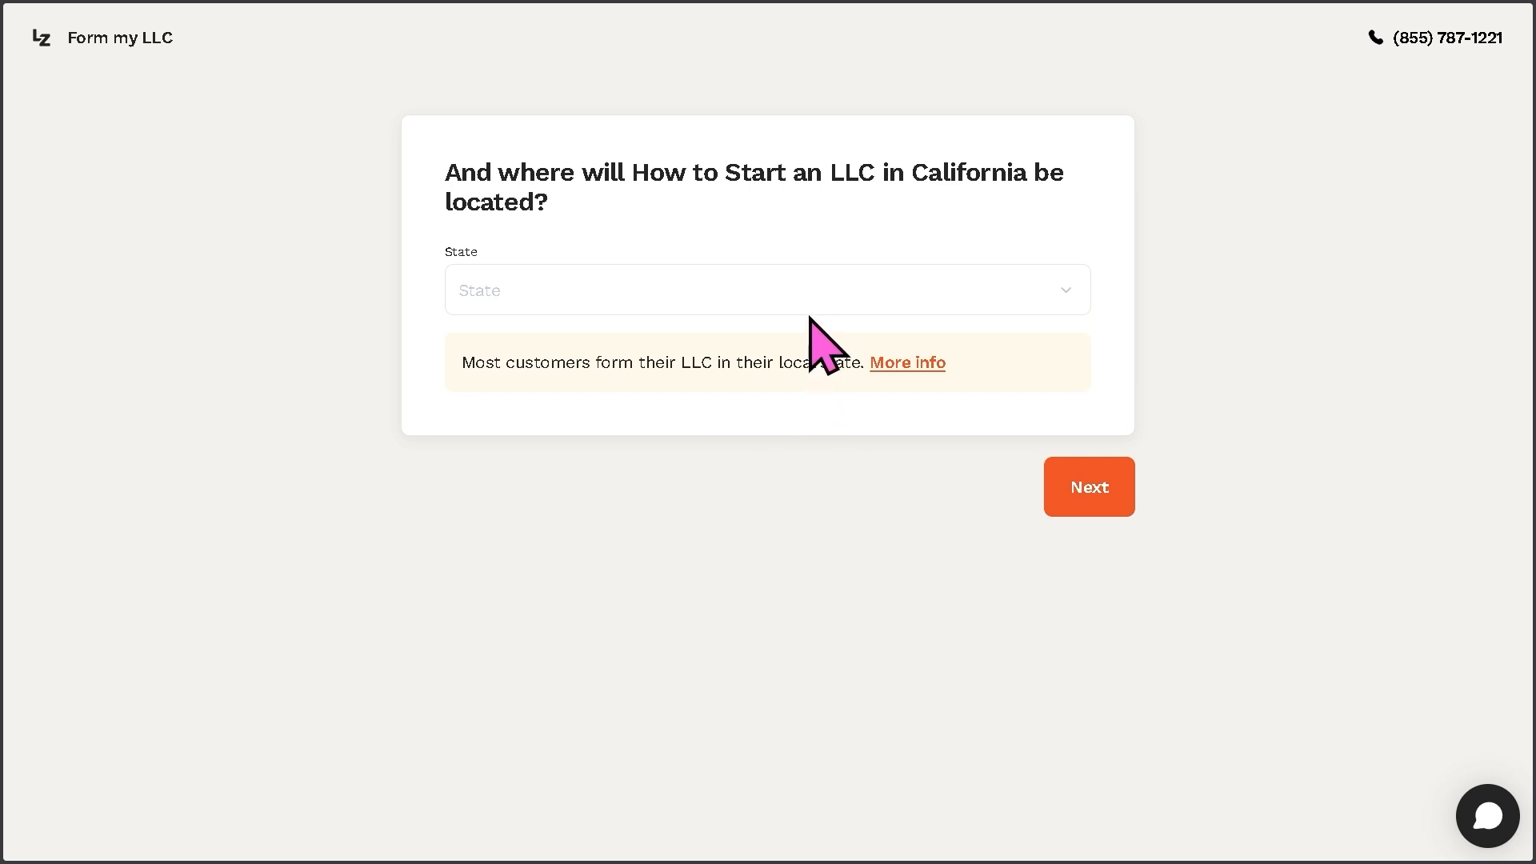
# - Set the LLC's state to California and continue past the primary contact question with the optional fields blank
pyautogui.click(816, 288)
pyautogui.click(530, 551)
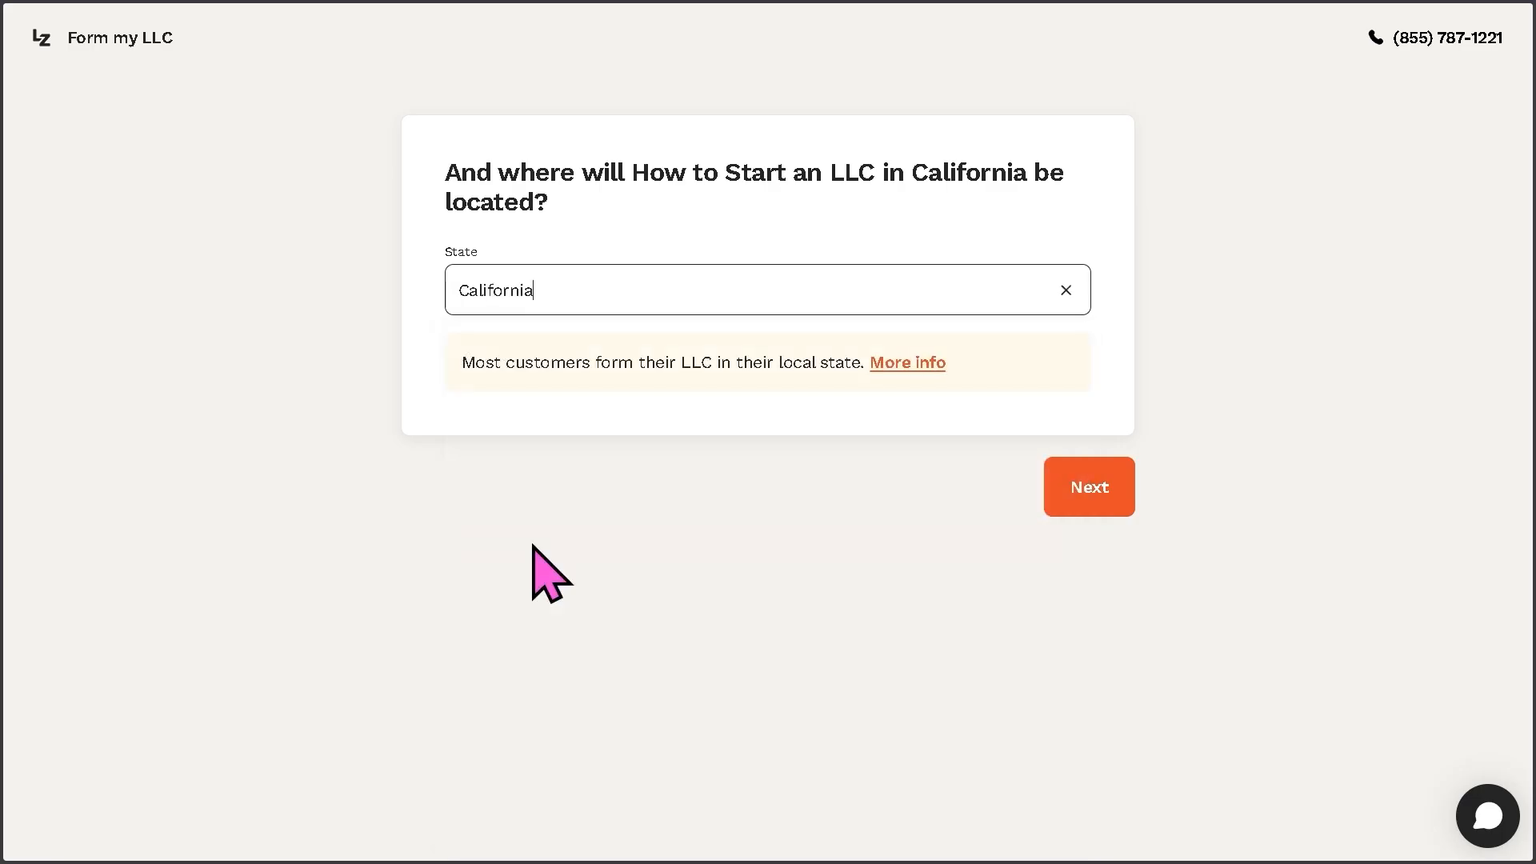
pyautogui.click(1056, 509)
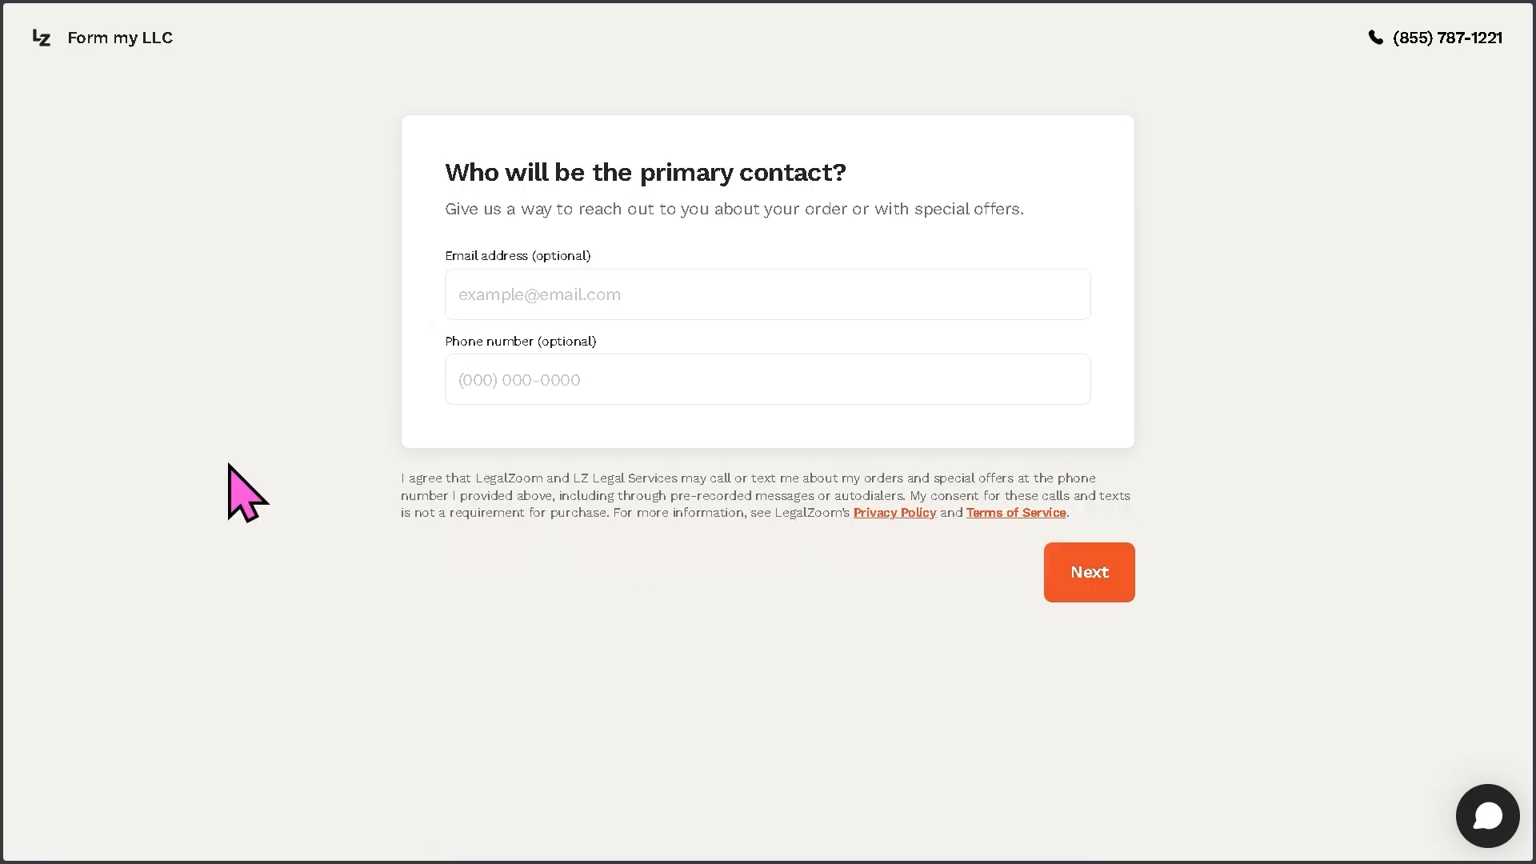
pyautogui.click(1105, 578)
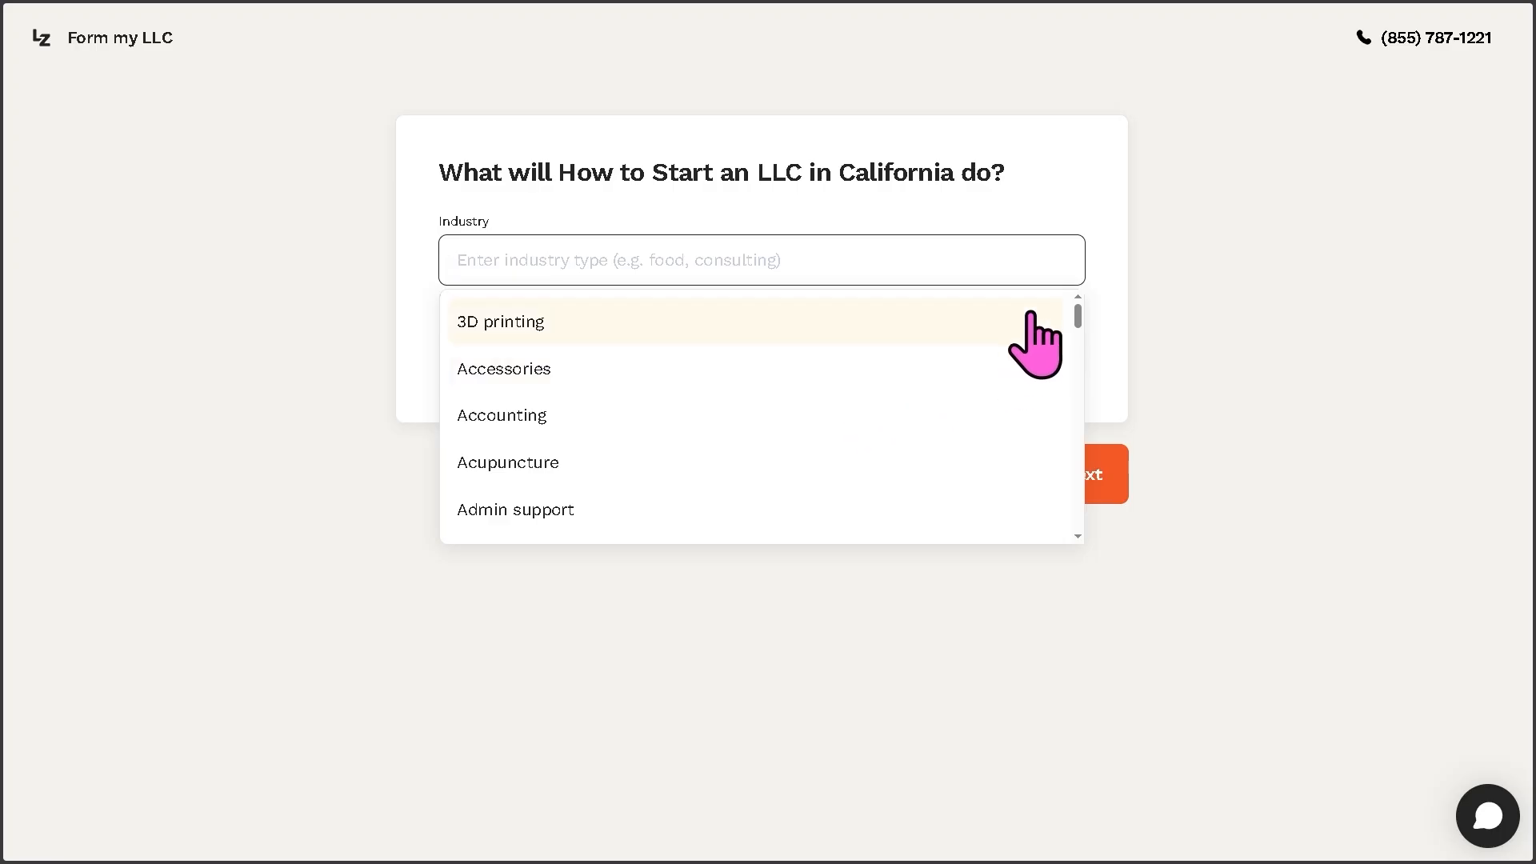
# - Choose Affiliate marketing as the business's industry and submit it
pyautogui.moveTo(1081, 321); pyautogui.dragTo(1082, 359)
pyautogui.click(611, 419)
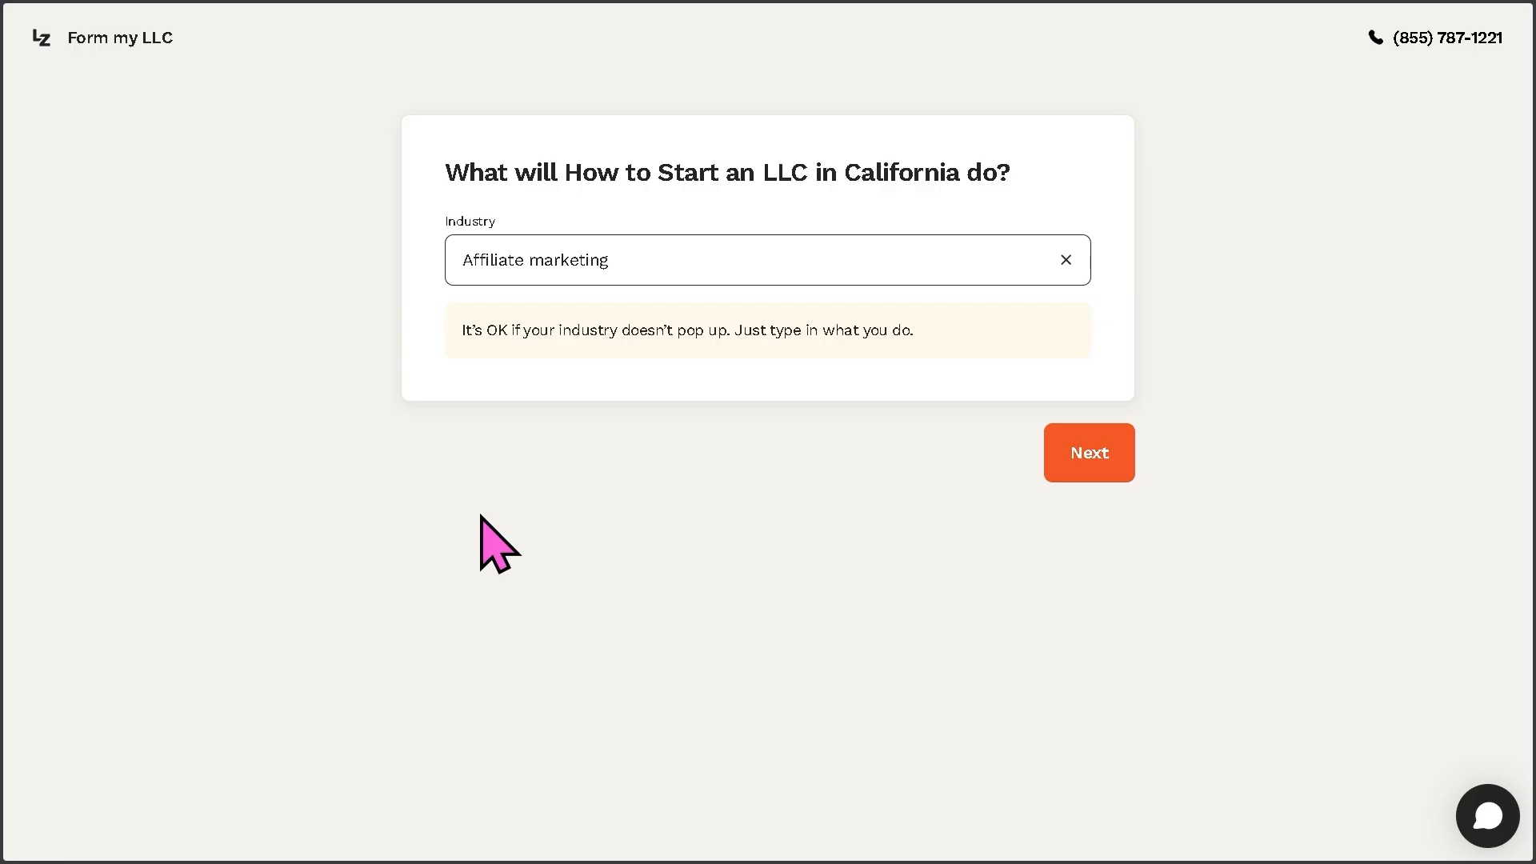
pyautogui.click(1104, 464)
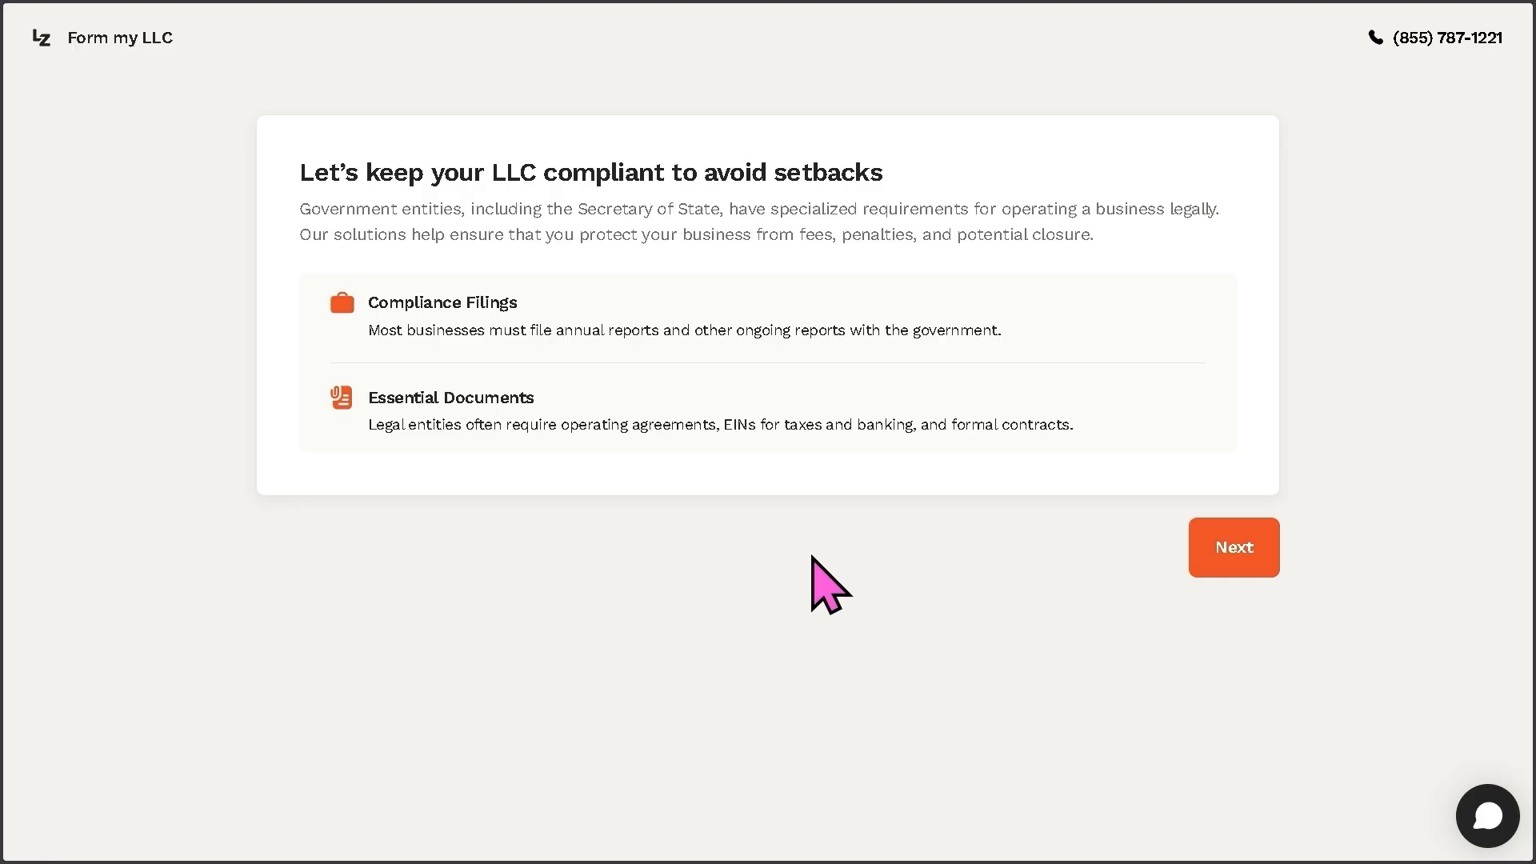
# - Decline the optional offers for state compliance filings, essential documents and a business bank account
pyautogui.click(1245, 559)
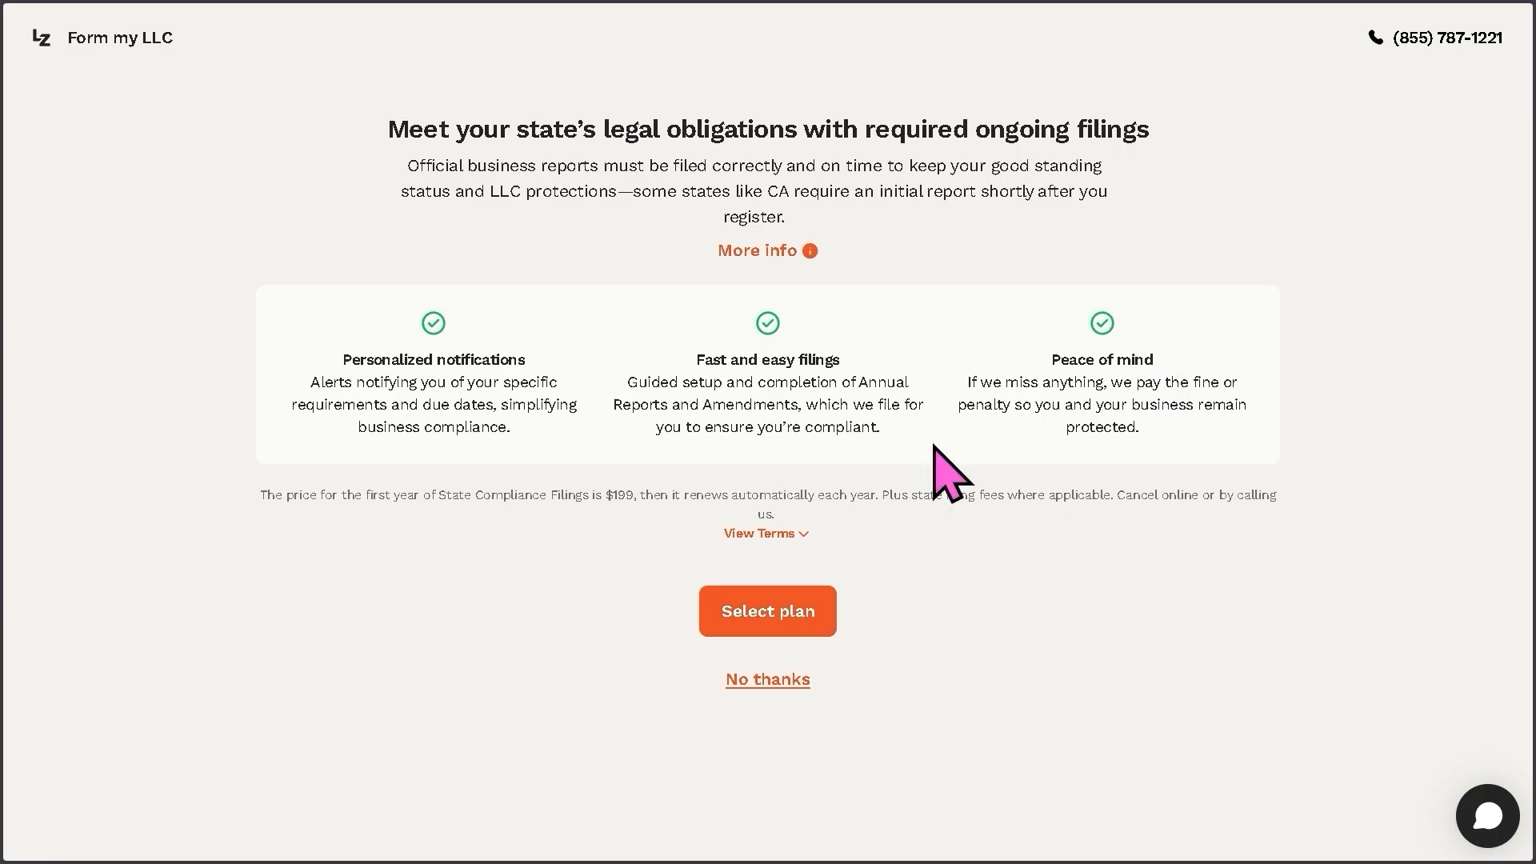
pyautogui.click(780, 679)
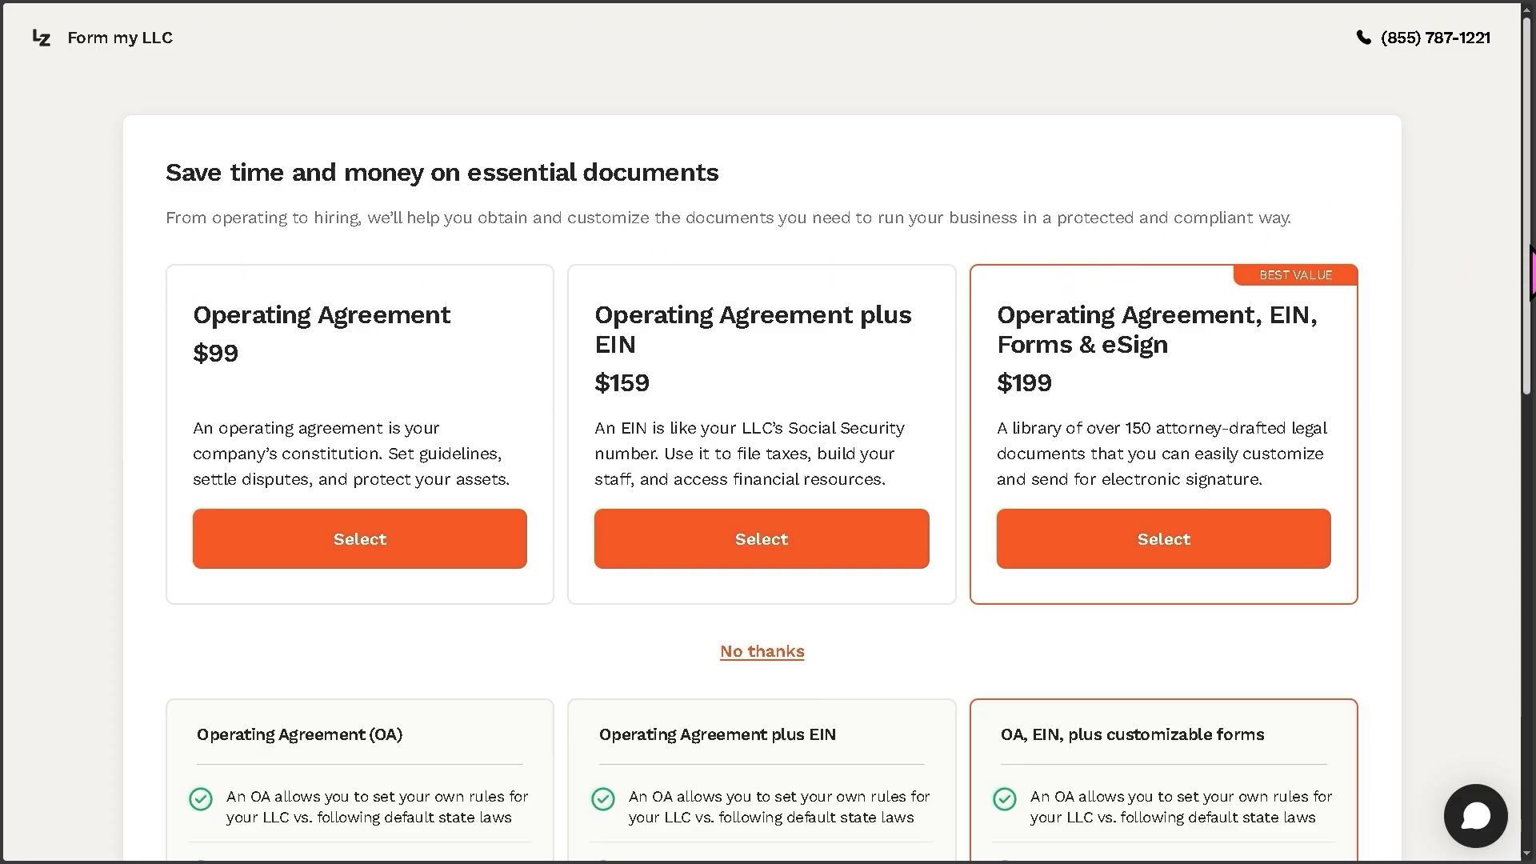
pyautogui.scroll(-1, 1531, 272)
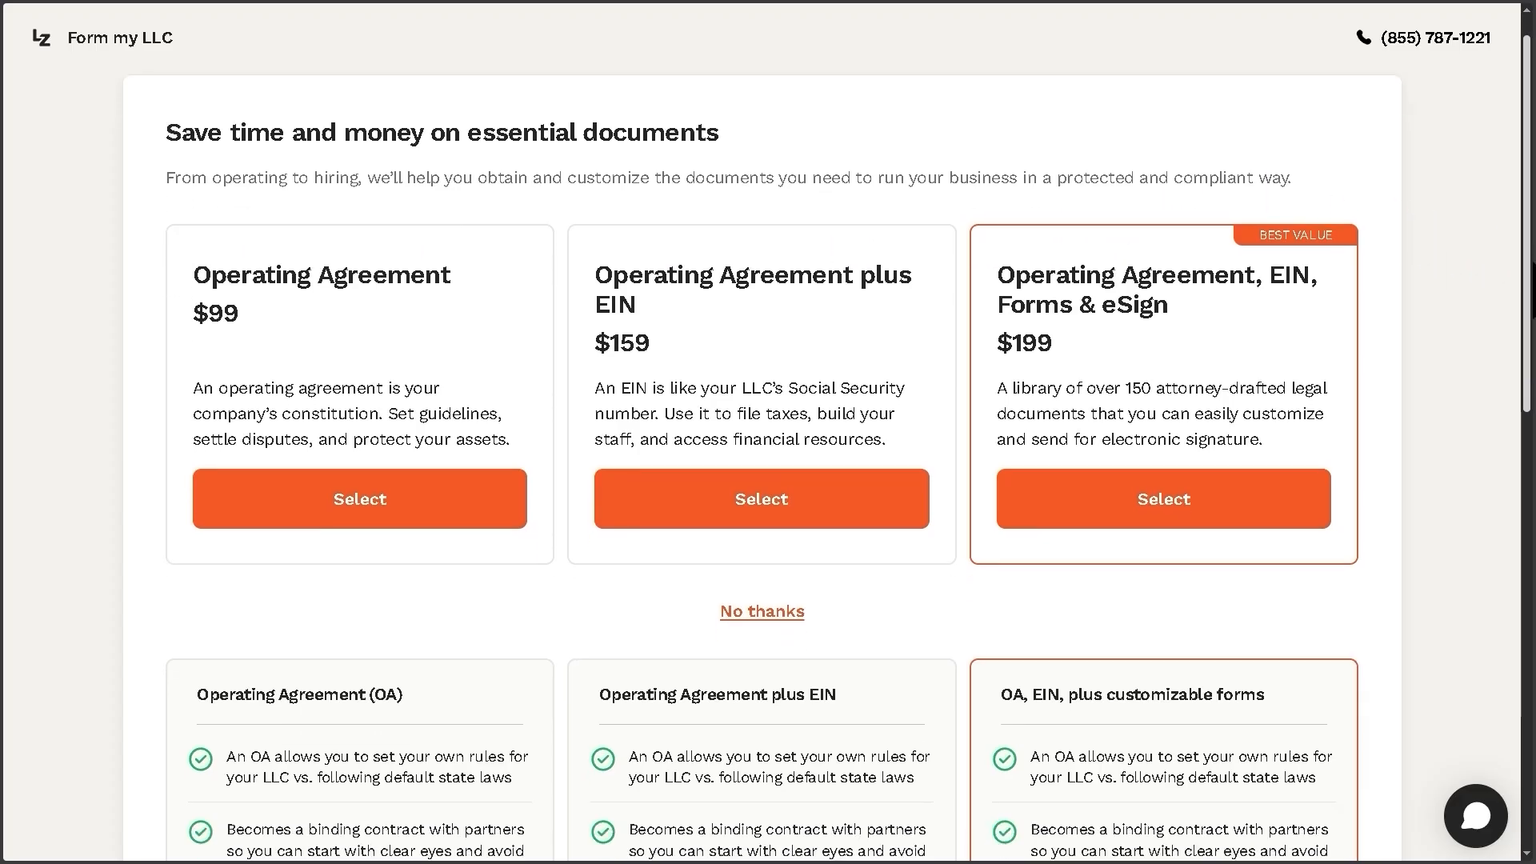
pyautogui.moveTo(1531, 262); pyautogui.dragTo(86, 528)
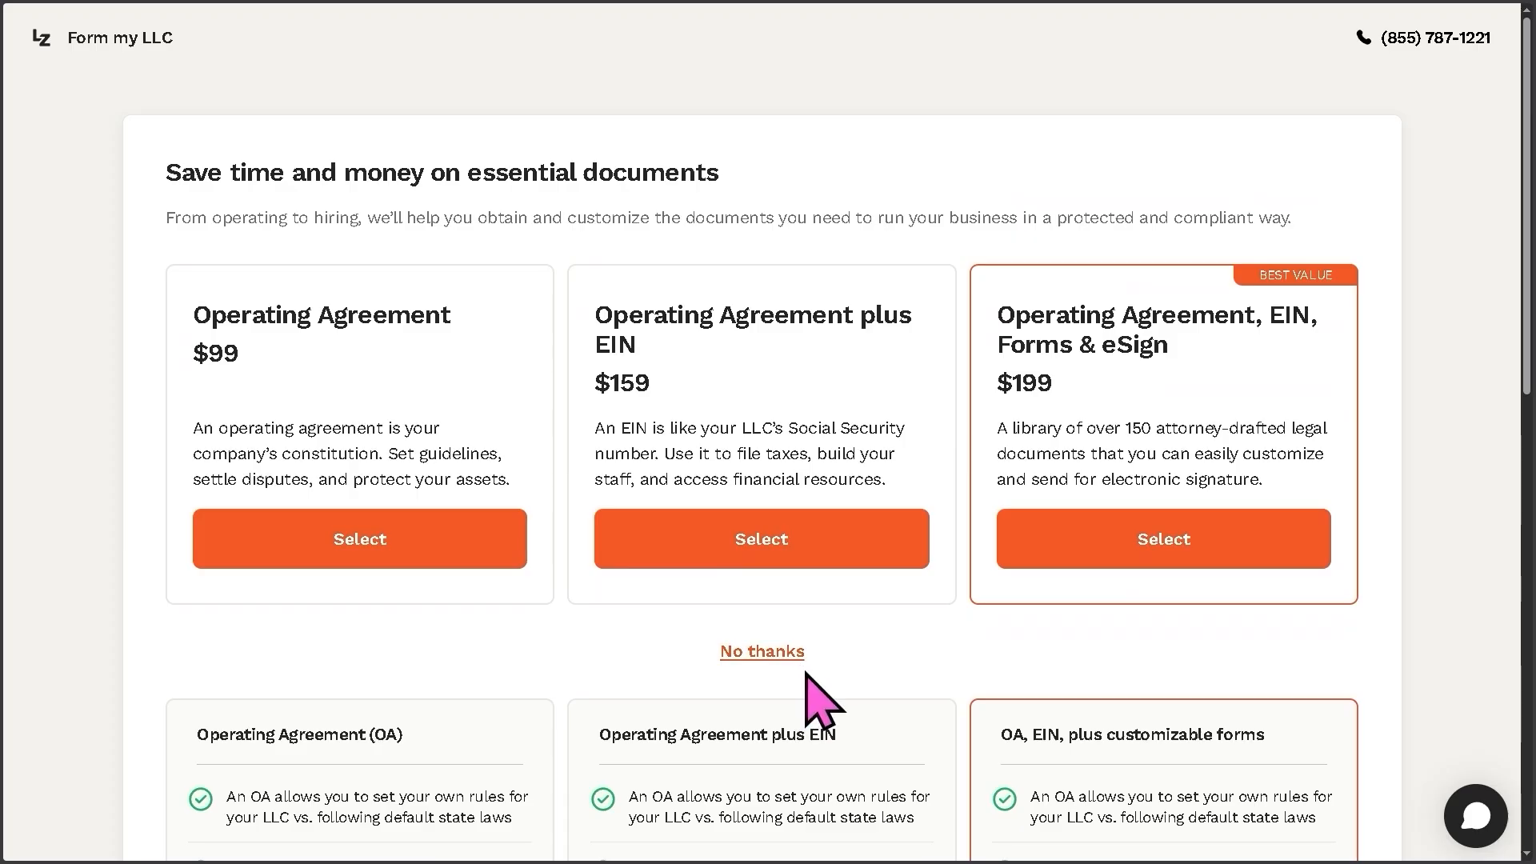
pyautogui.click(761, 660)
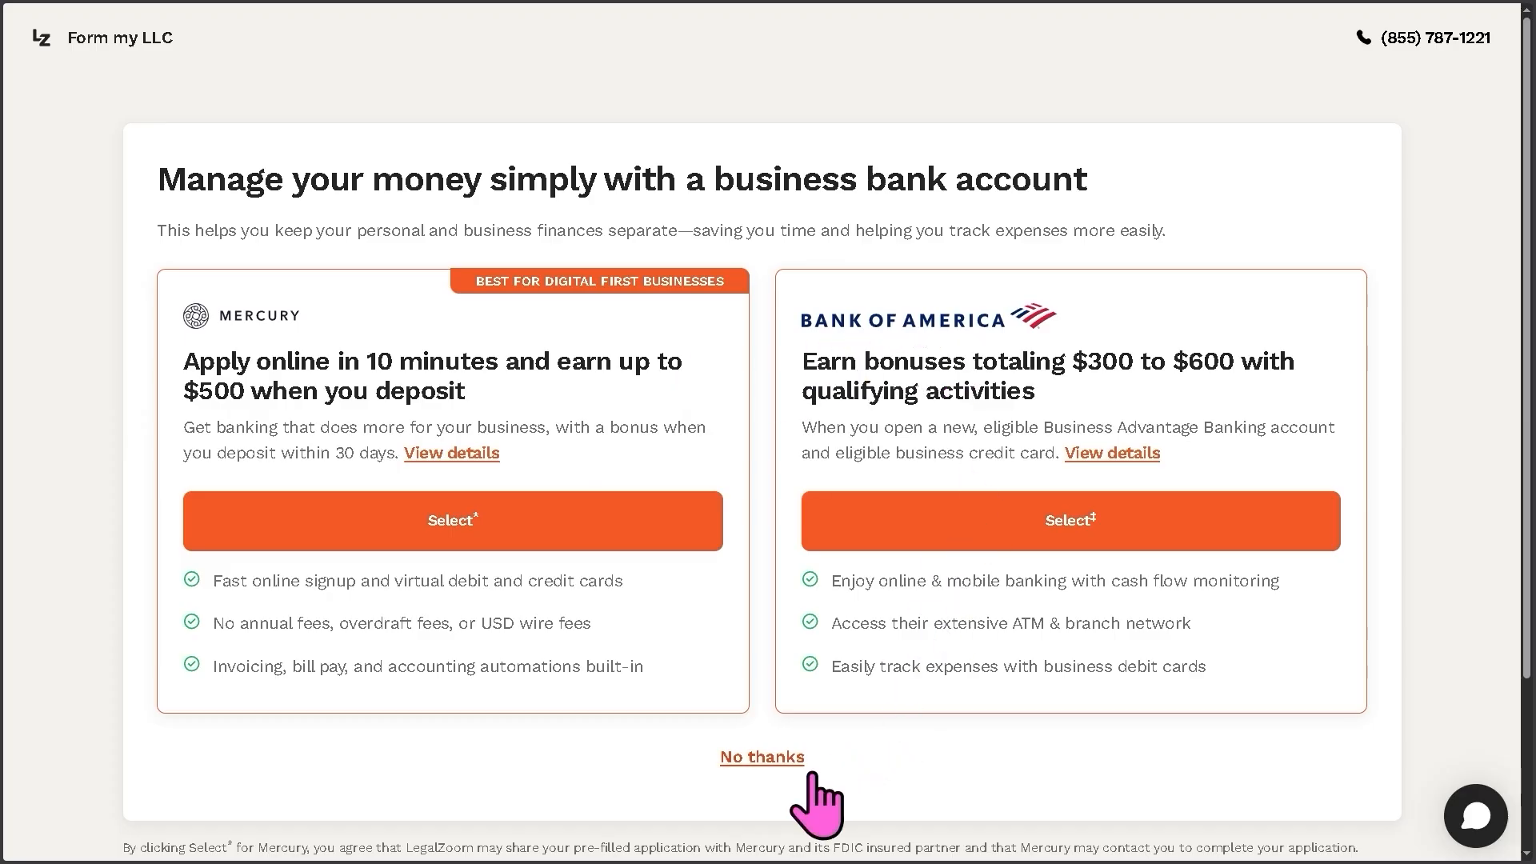
pyautogui.click(766, 758)
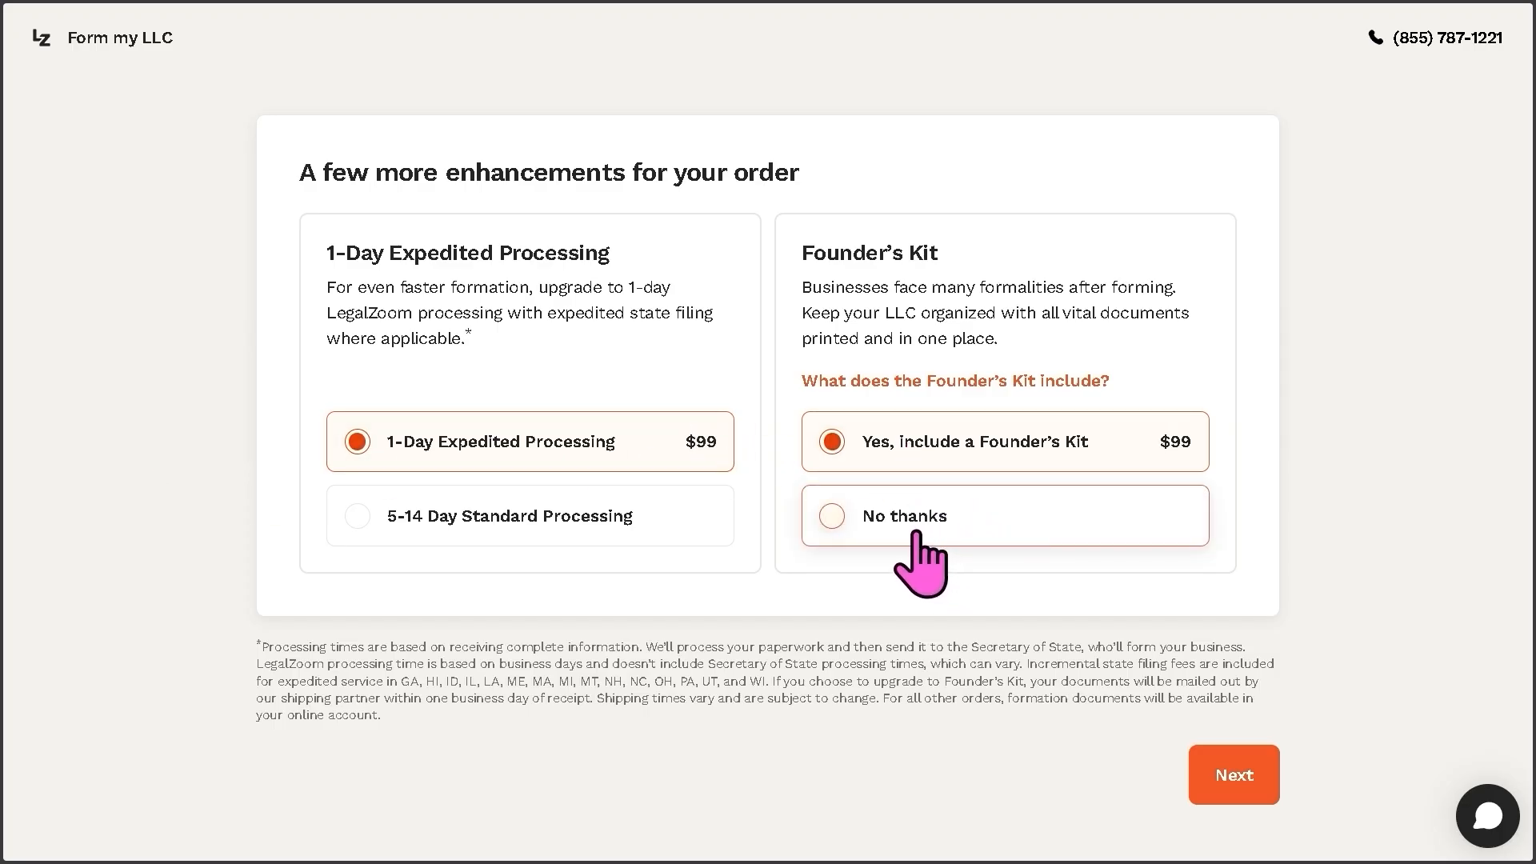
# - Decline the Founder's Kit, keep 1-Day Expedited Processing, and review the order summary down to the payment options
pyautogui.click(881, 525)
pyautogui.click(1206, 792)
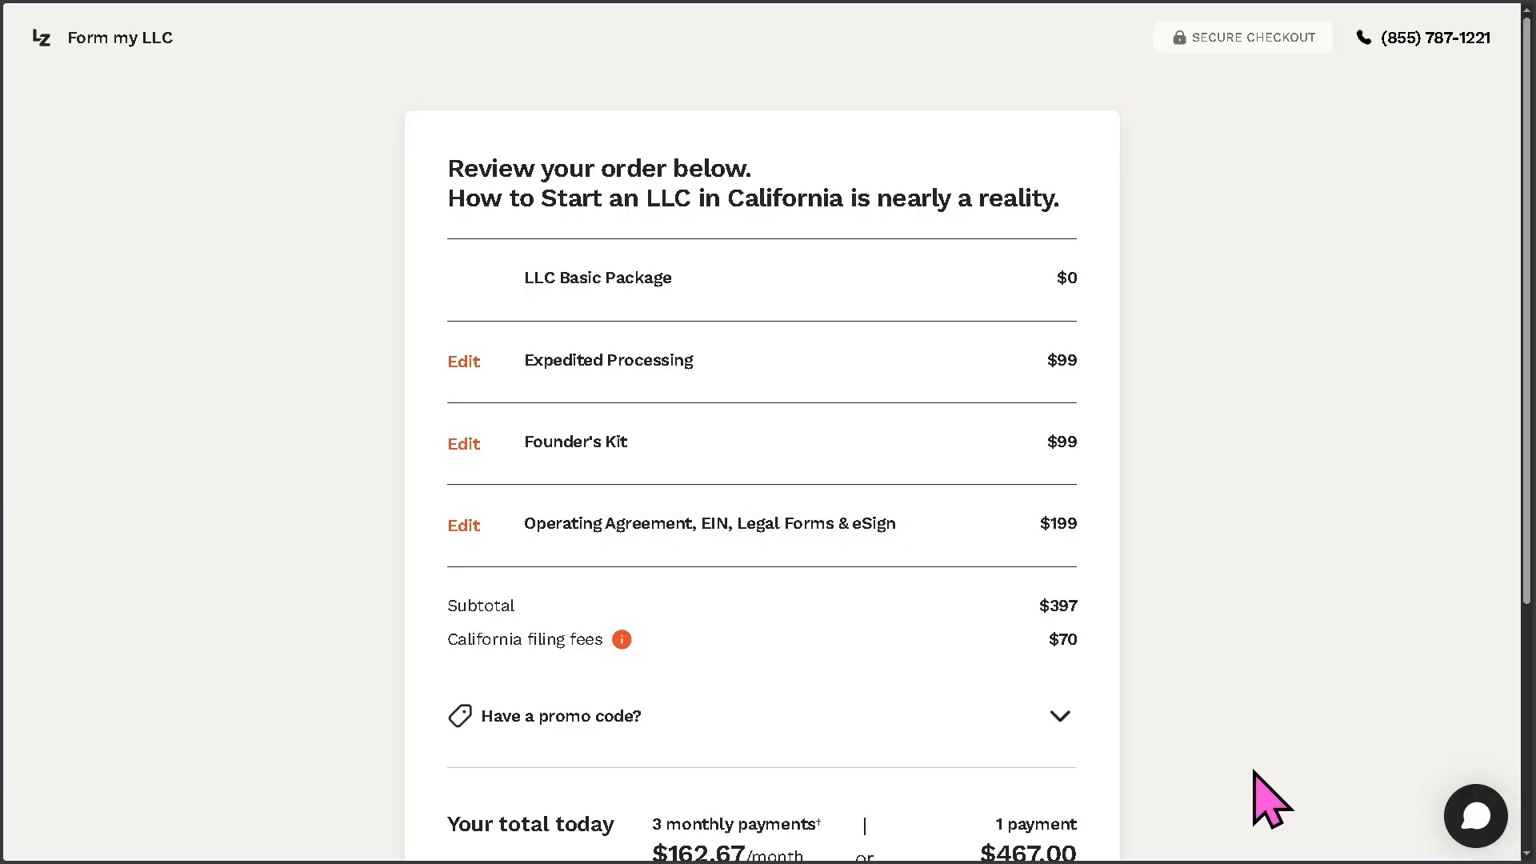
pyautogui.scroll(-2, 1532, 248)
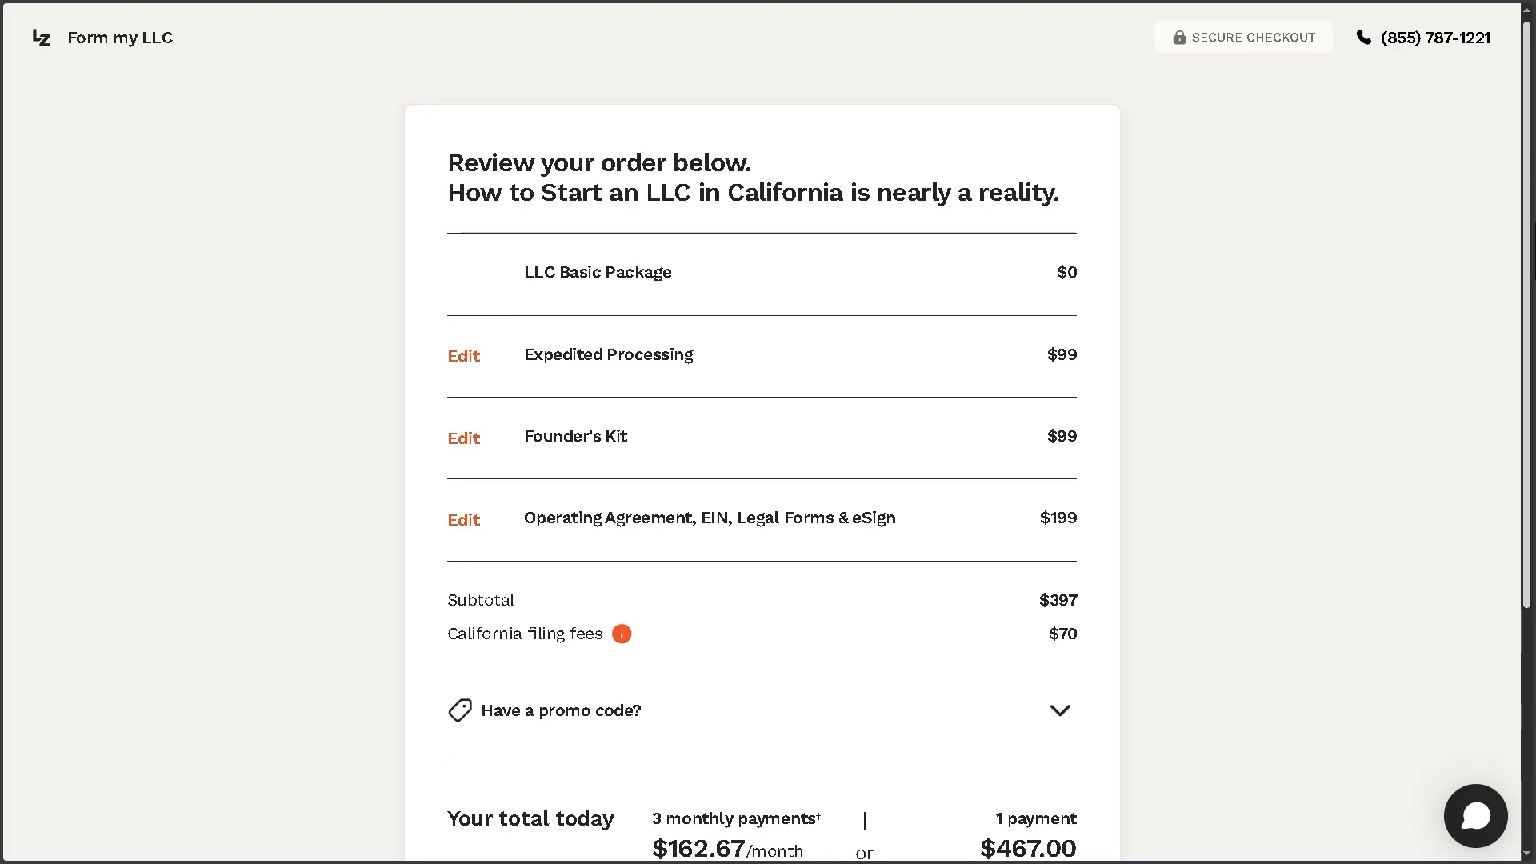
pyautogui.scroll(-3, 1532, 248)
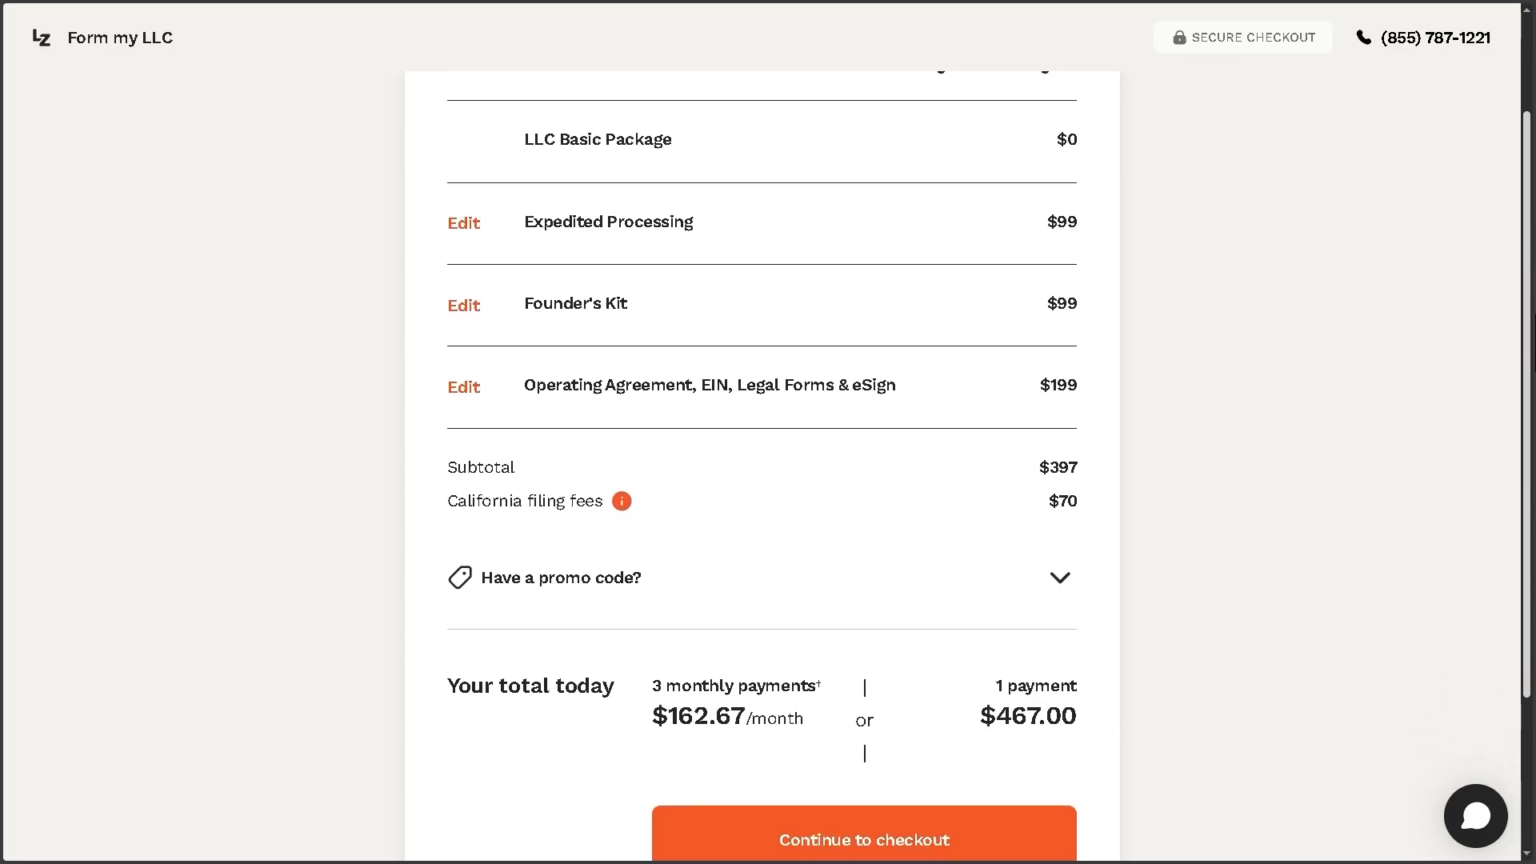